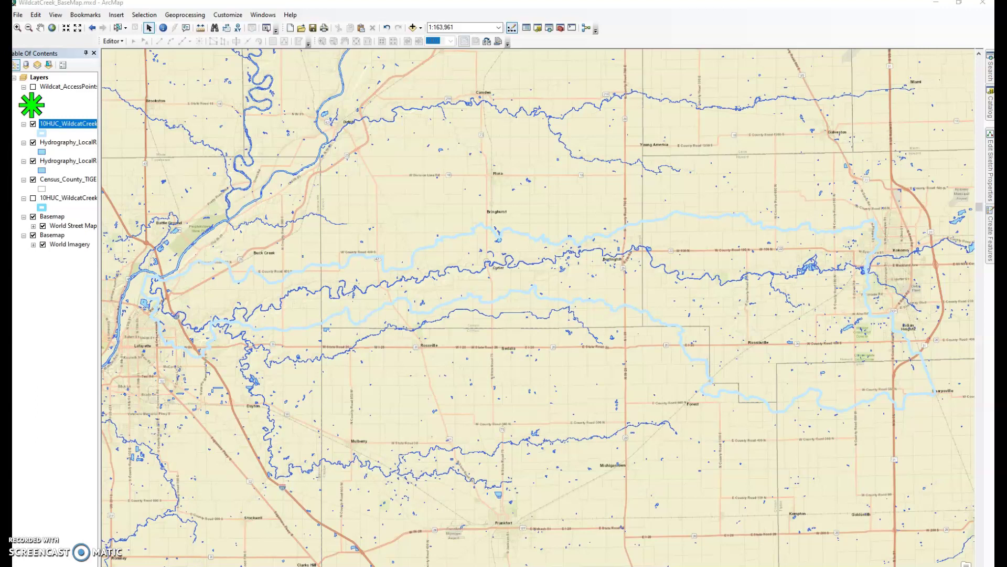
Review the requested access point revisions in the Word document and locate Wildcat Creek Park in Google Earth Pro
{"action": "mouse_move", "coordinate": [372, 566]}
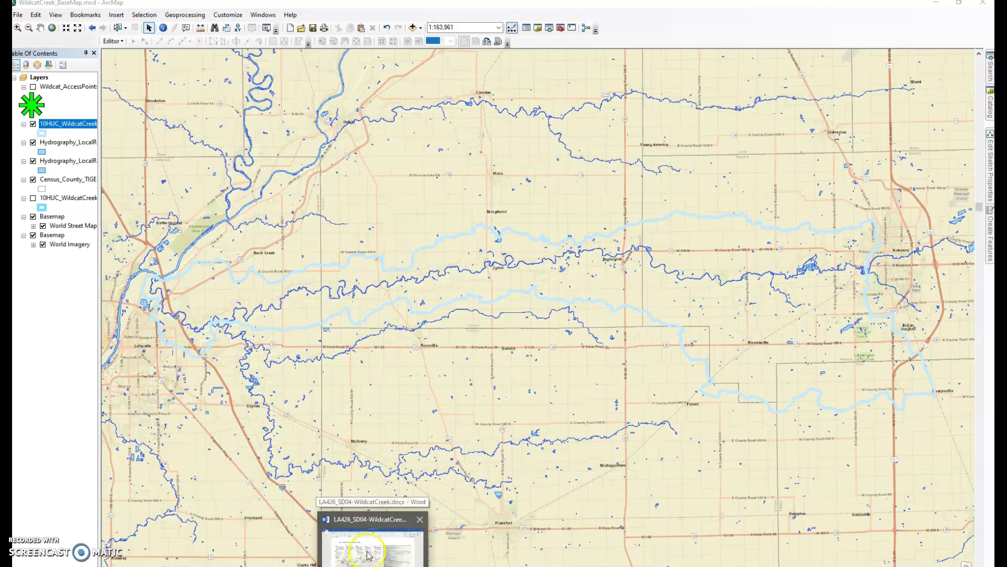
{"action": "mouse_move", "coordinate": [373, 545]}
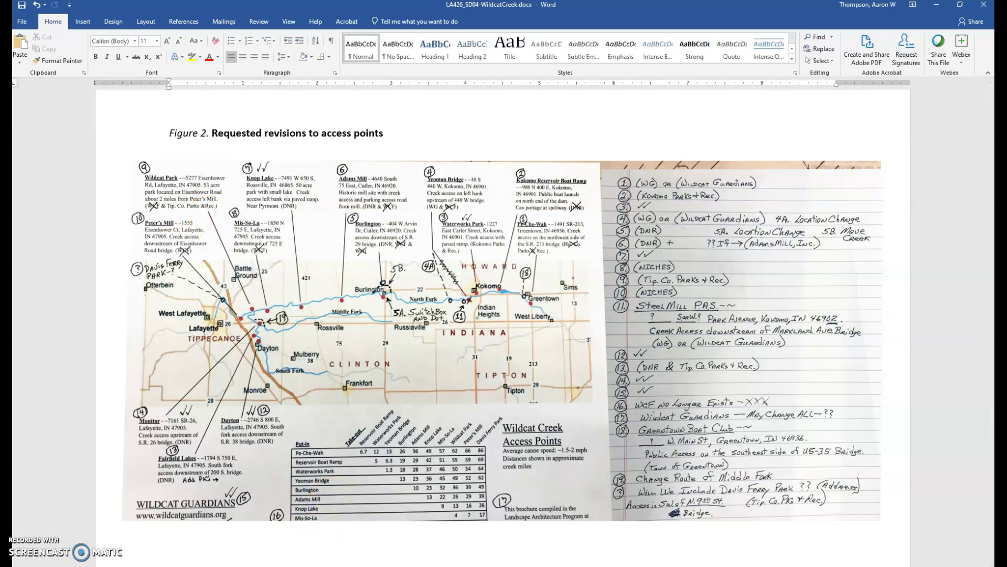
{"action": "mouse_move", "coordinate": [423, 566]}
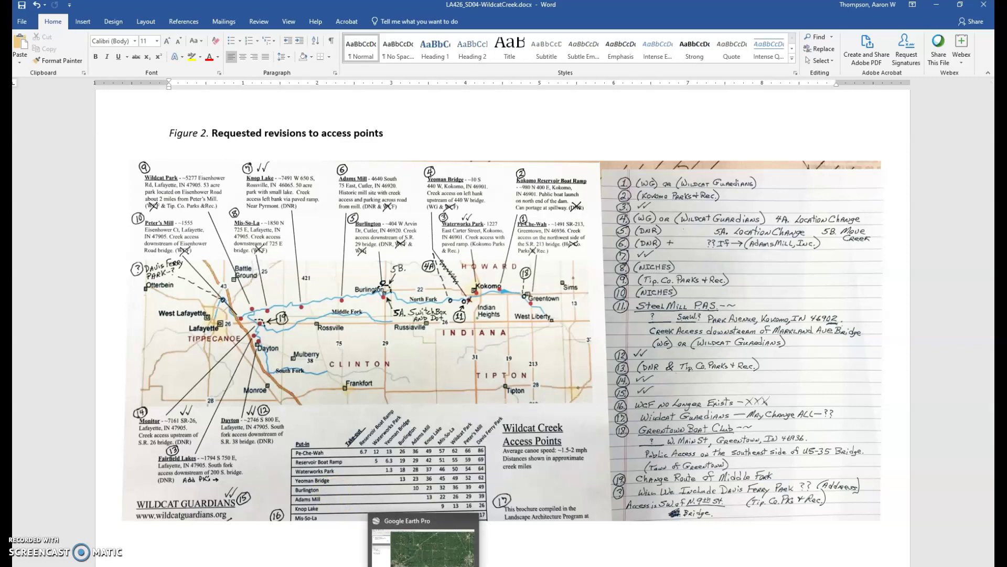
{"action": "left_click", "coordinate": [446, 549]}
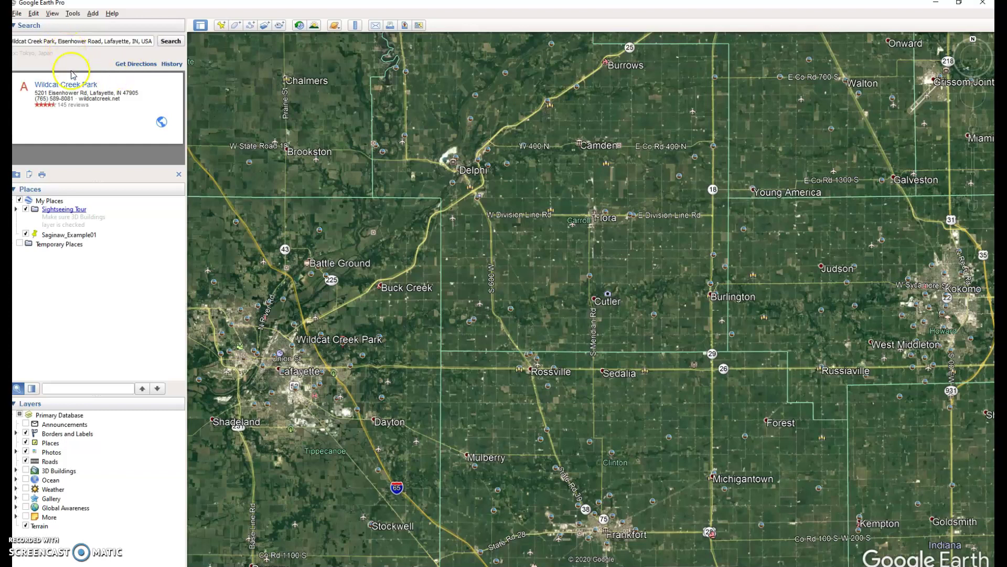
{"action": "left_click", "coordinate": [78, 94]}
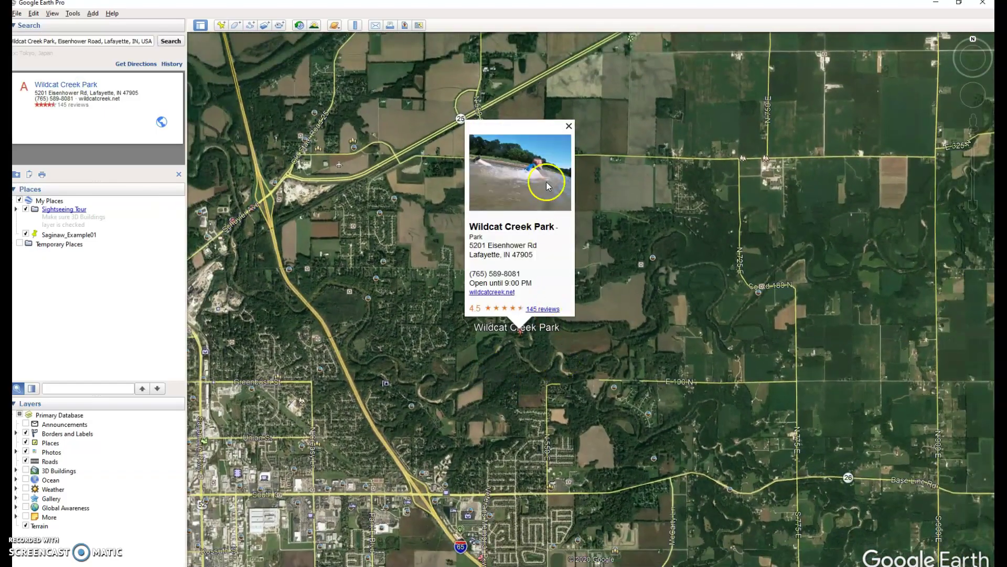
{"action": "left_click", "coordinate": [569, 127]}
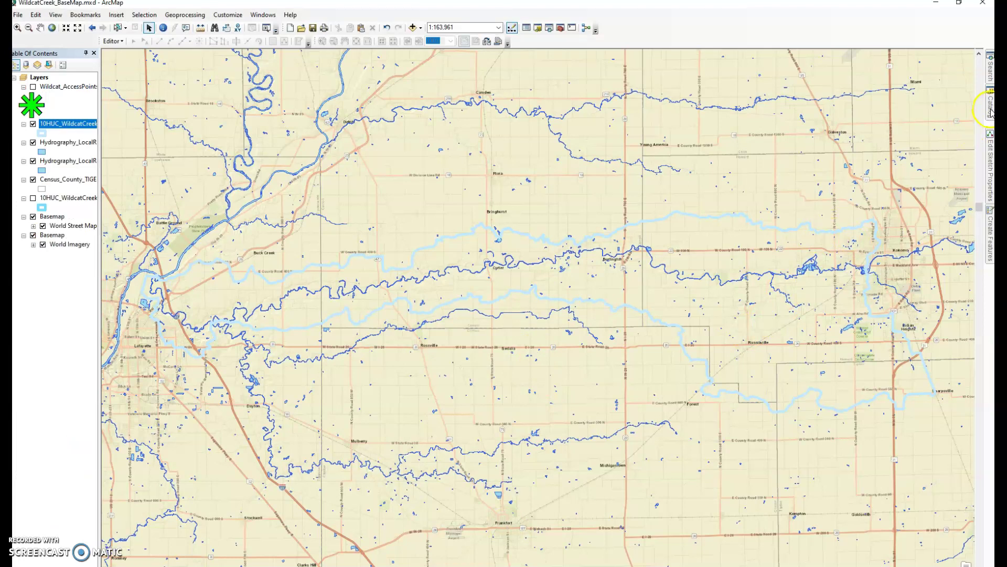
Switch to ArcMap and begin a new Point shapefile named AccessPoints in the 02_WildcatCreek folder
{"action": "mouse_move", "coordinate": [991, 107]}
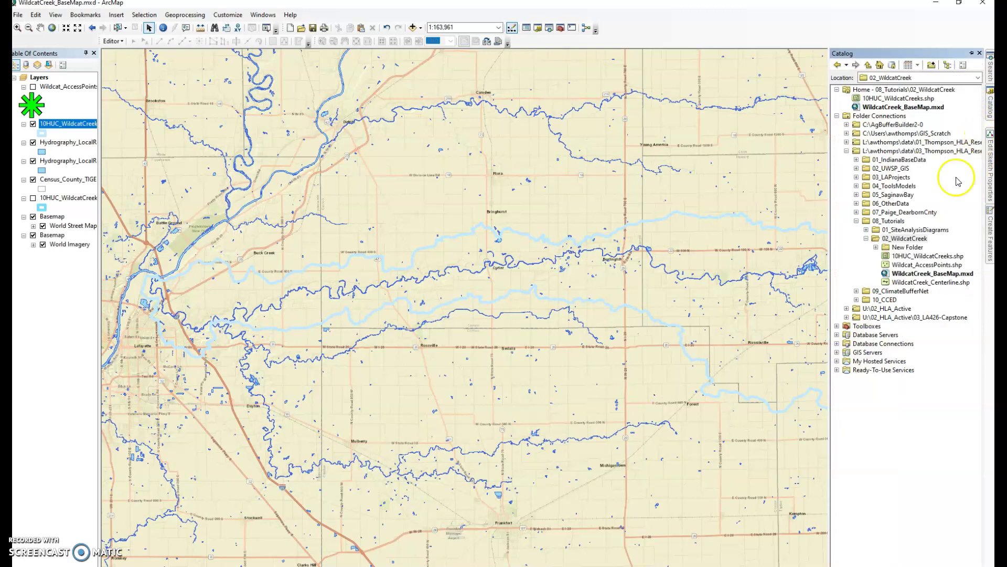
{"action": "right_click", "coordinate": [907, 239]}
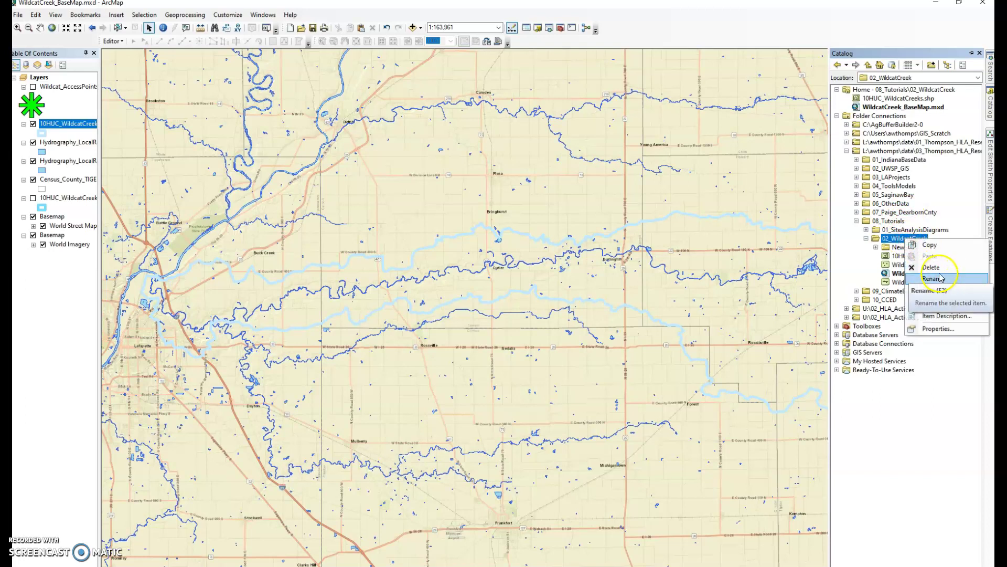
{"action": "mouse_move", "coordinate": [943, 304]}
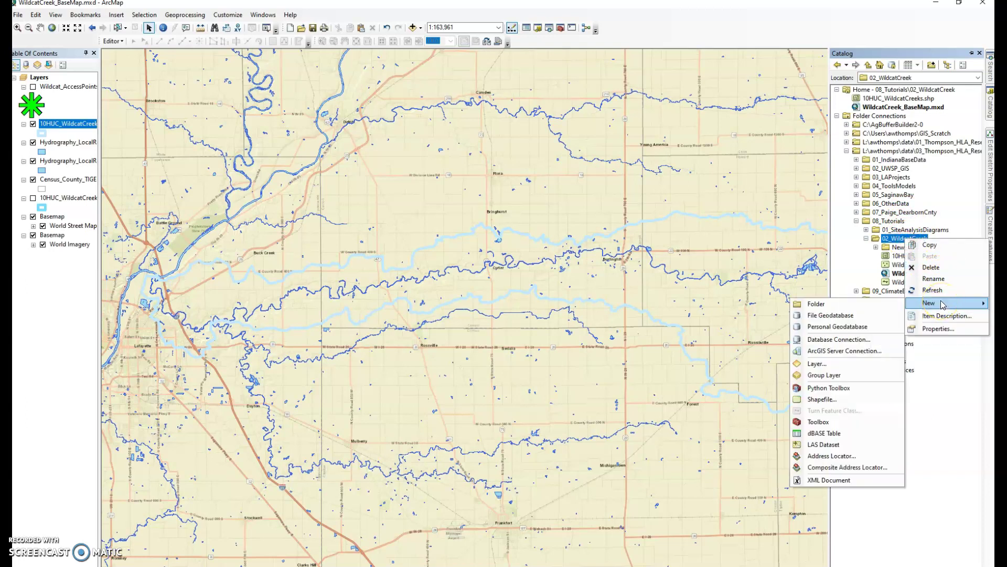
{"action": "left_click", "coordinate": [822, 399]}
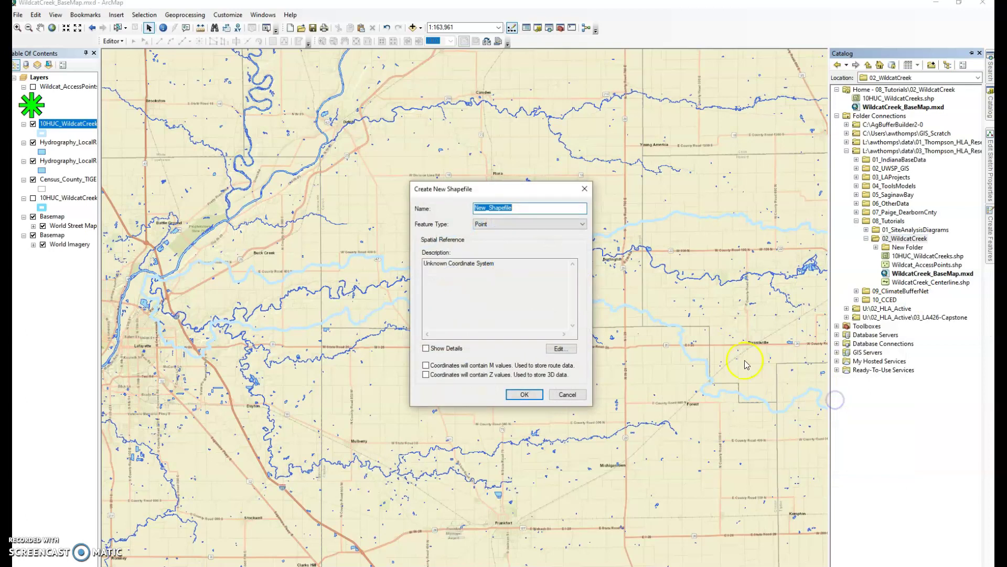
{"action": "left_click", "coordinate": [546, 227]}
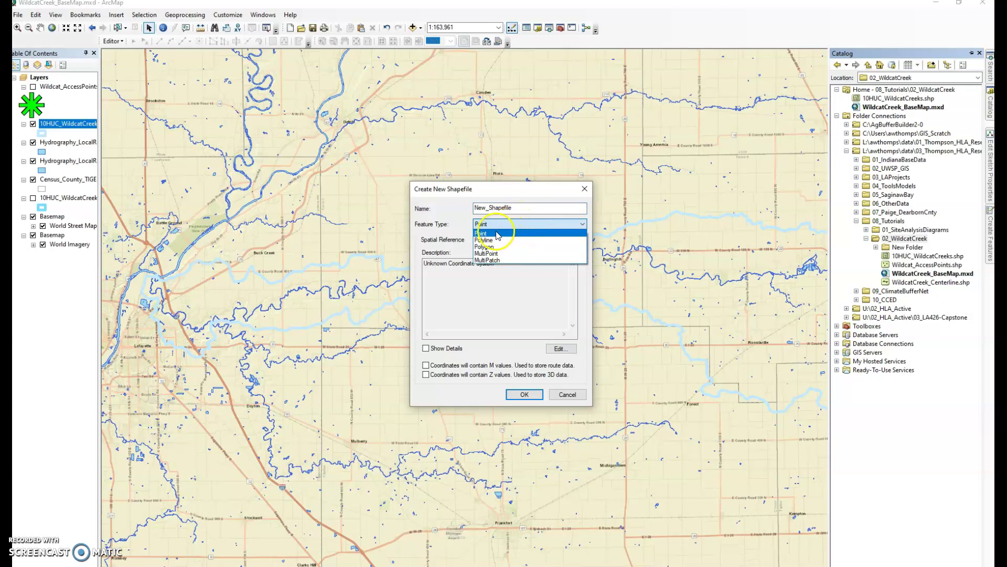
{"action": "left_click", "coordinate": [498, 234]}
{"action": "double_click", "coordinate": [521, 207]}
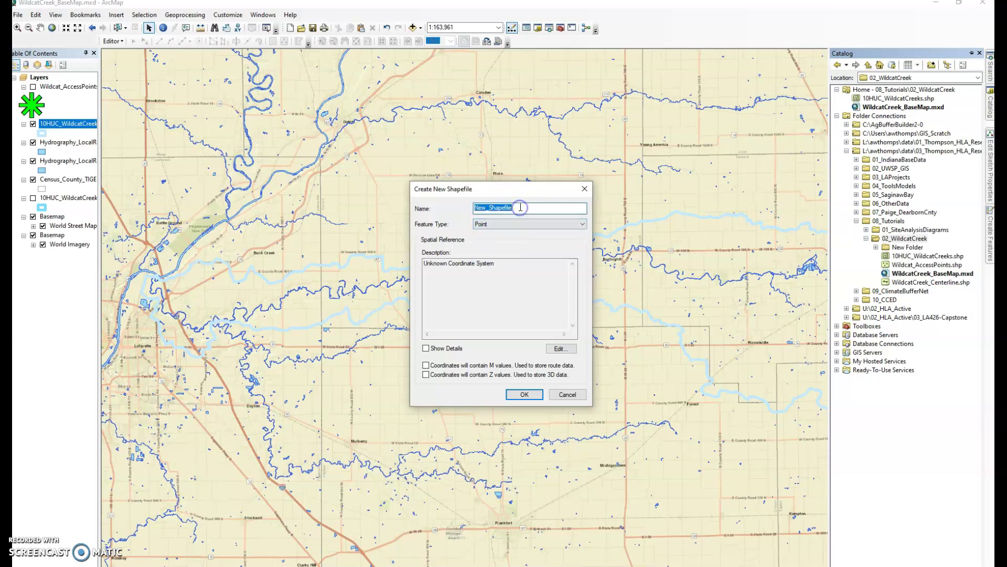
{"action": "type", "text": "AccessPoints"}
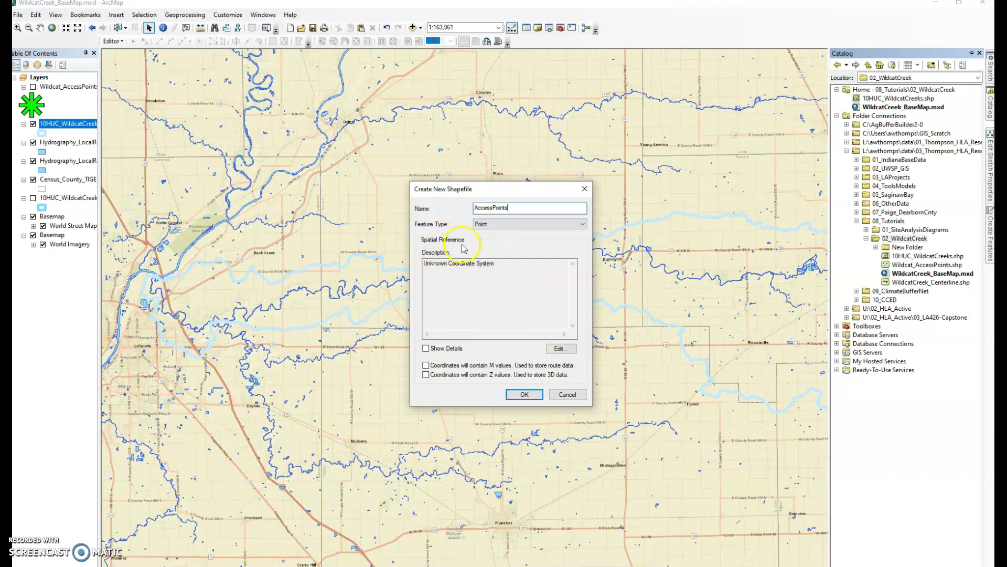
Import the coordinate system from Census_County_TIGER00_IN.shp, NAD_1983_UTM_Zone_16N, and create the AccessPoints shapefile
{"action": "left_click", "coordinate": [562, 351]}
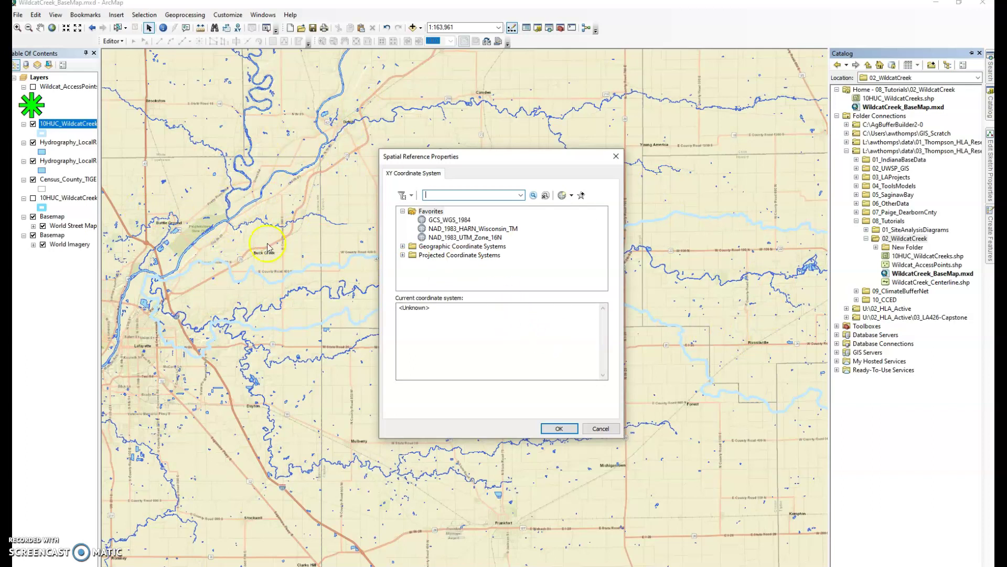
{"action": "left_click", "coordinate": [571, 196]}
{"action": "left_click", "coordinate": [582, 221]}
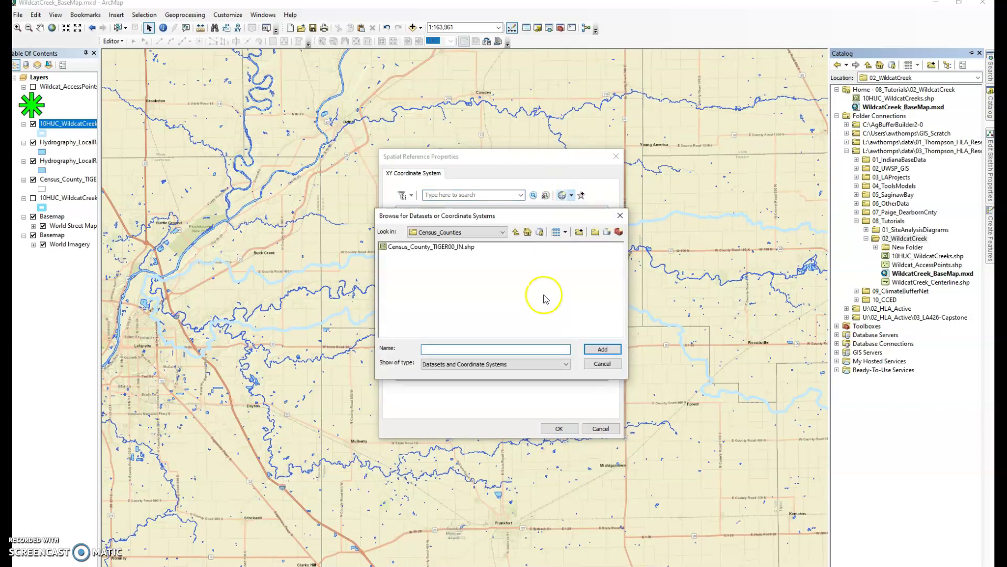
{"action": "left_click", "coordinate": [456, 250]}
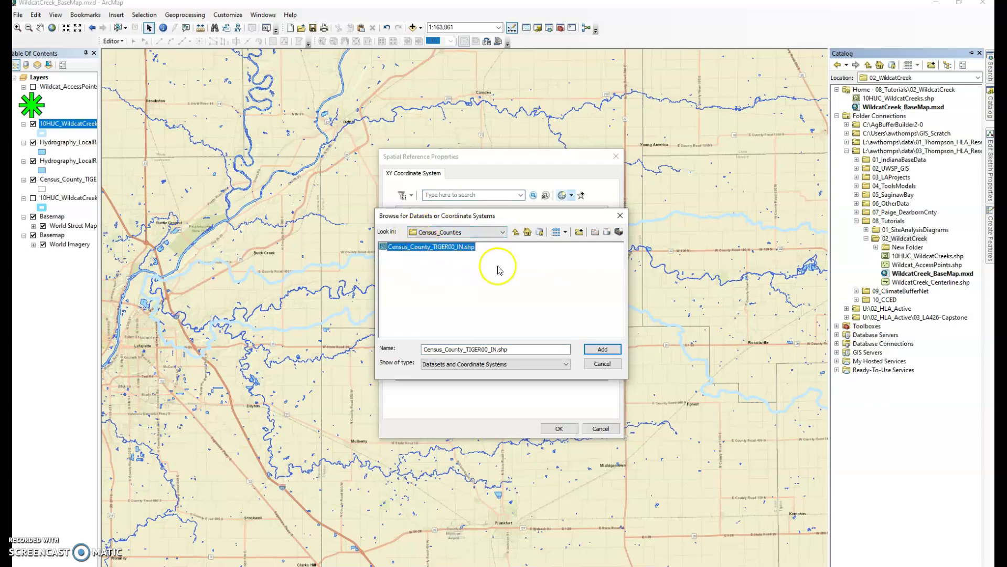
{"action": "left_click", "coordinate": [598, 349]}
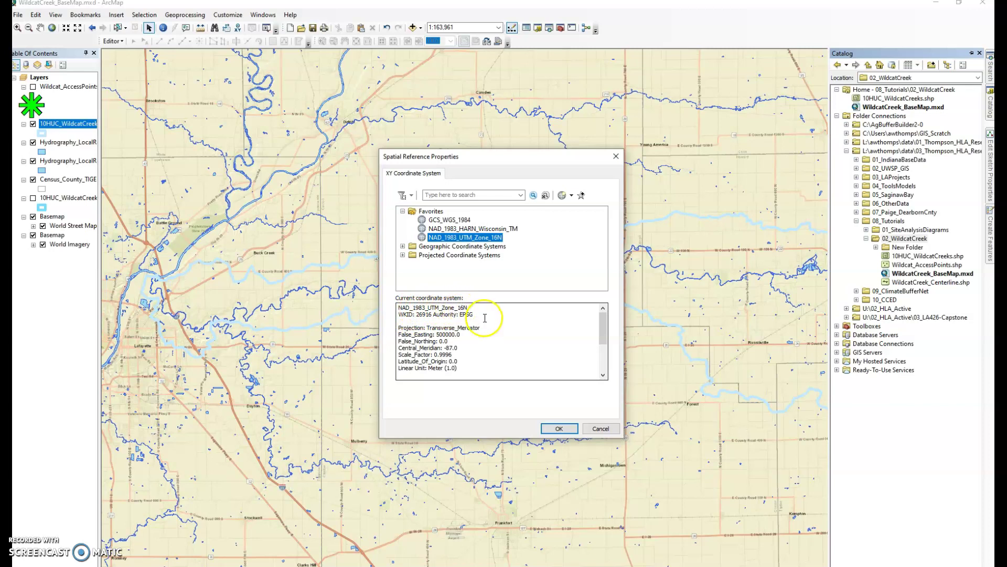
{"action": "left_click", "coordinate": [557, 429]}
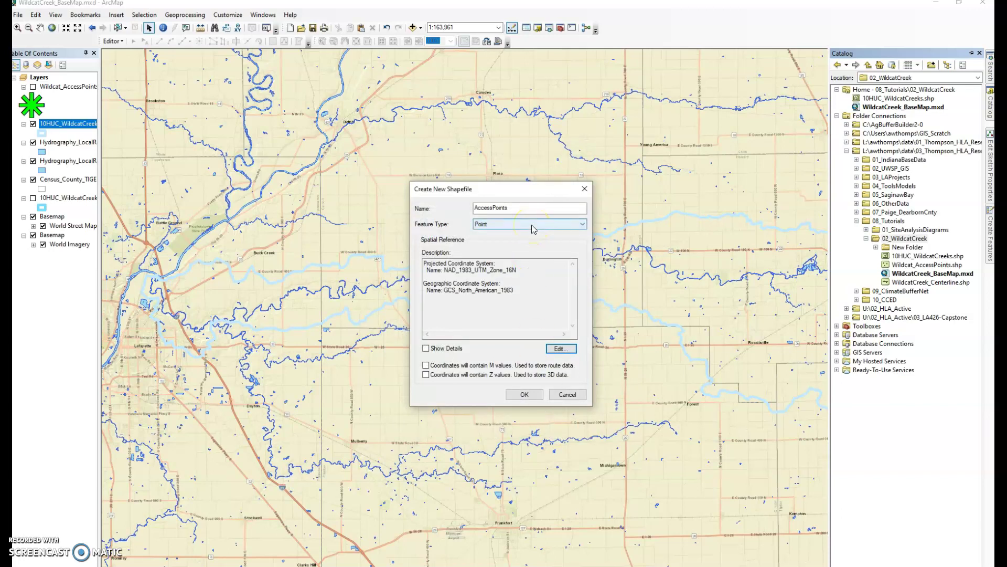
{"action": "left_click", "coordinate": [525, 395]}
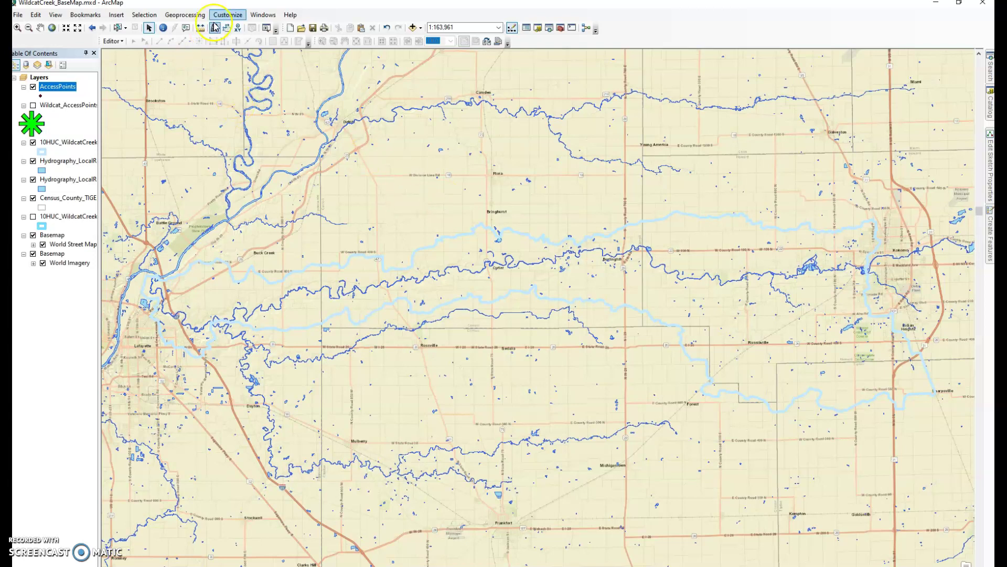
{"action": "left_click", "coordinate": [263, 15]}
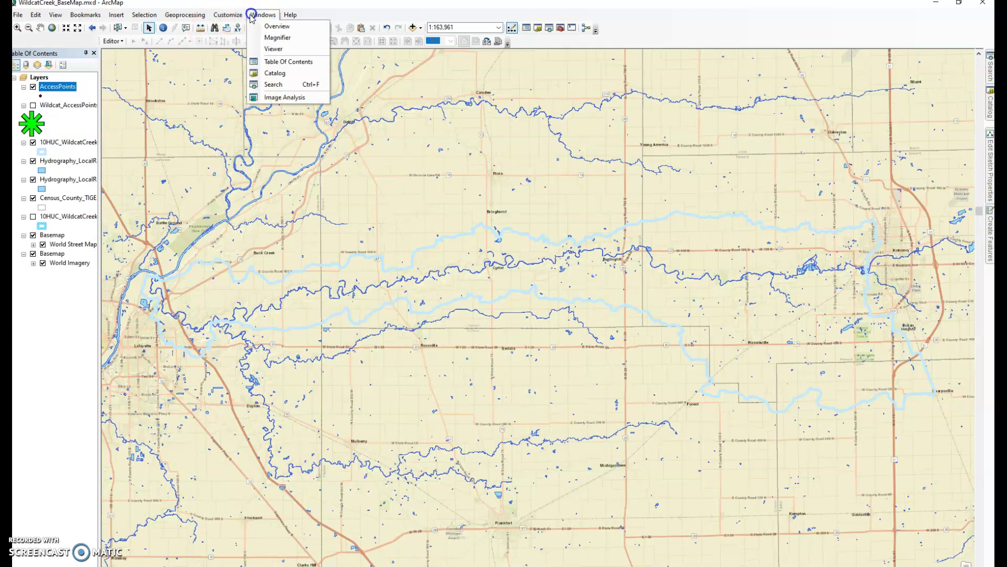
{"action": "mouse_move", "coordinate": [229, 15]}
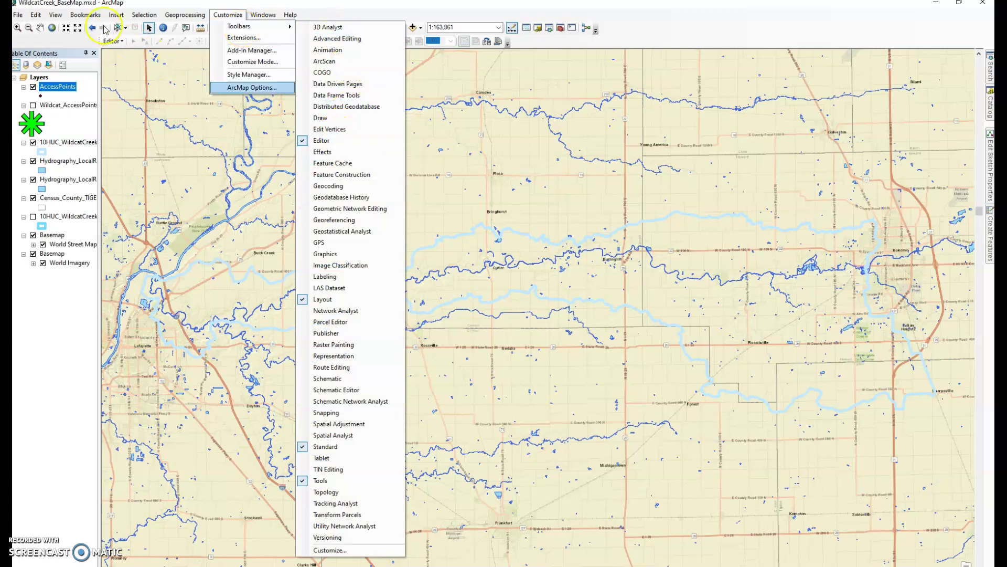
{"action": "left_click", "coordinate": [85, 44]}
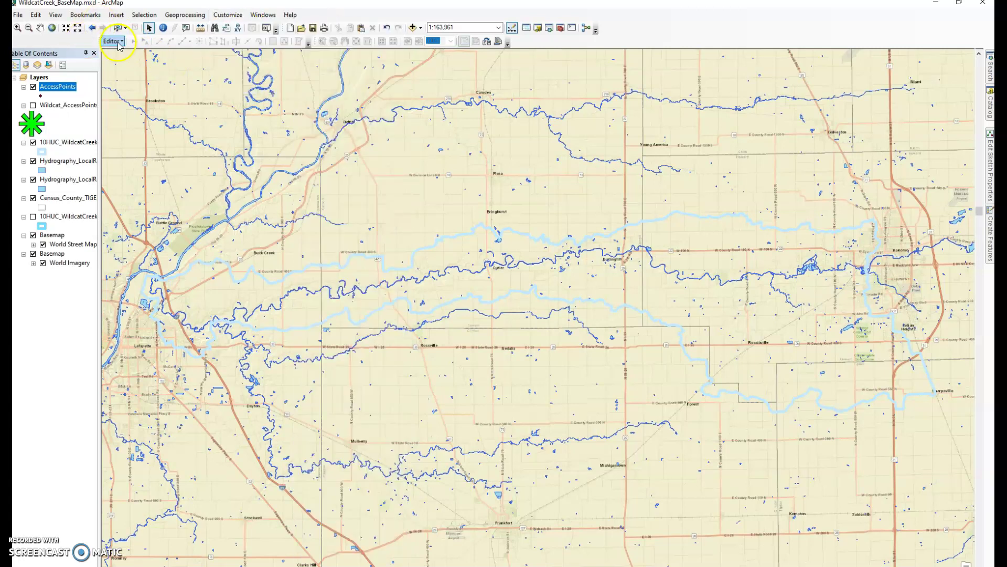
Start an edit session on the AccessPoints layer
{"action": "left_click", "coordinate": [120, 46]}
{"action": "left_click", "coordinate": [120, 53]}
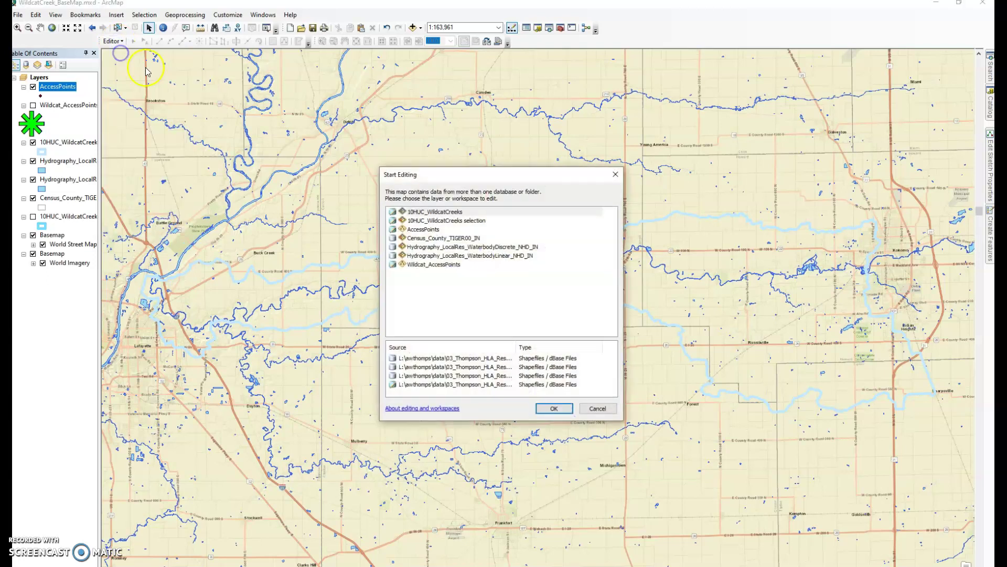
{"action": "left_click", "coordinate": [441, 265]}
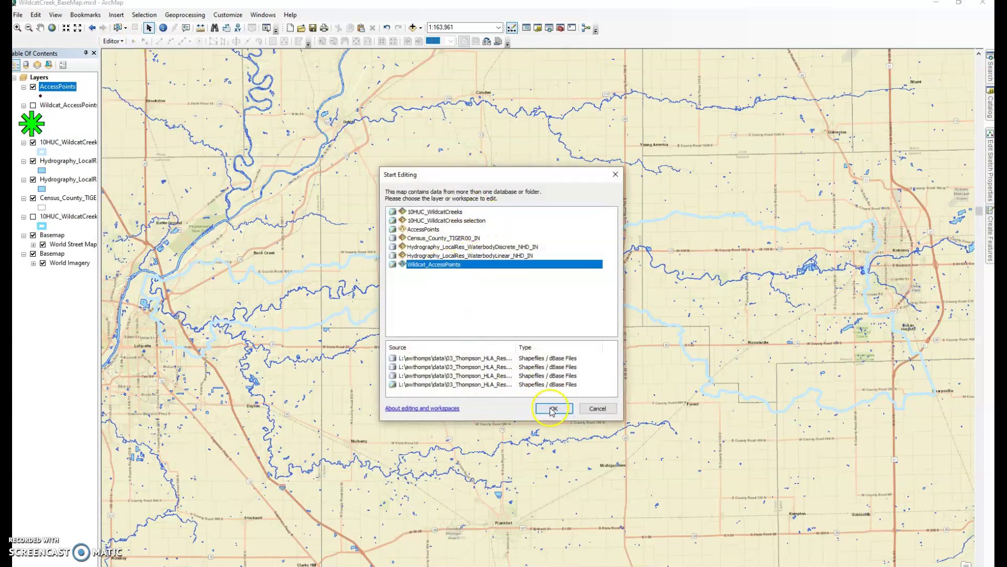
{"action": "left_click", "coordinate": [434, 230]}
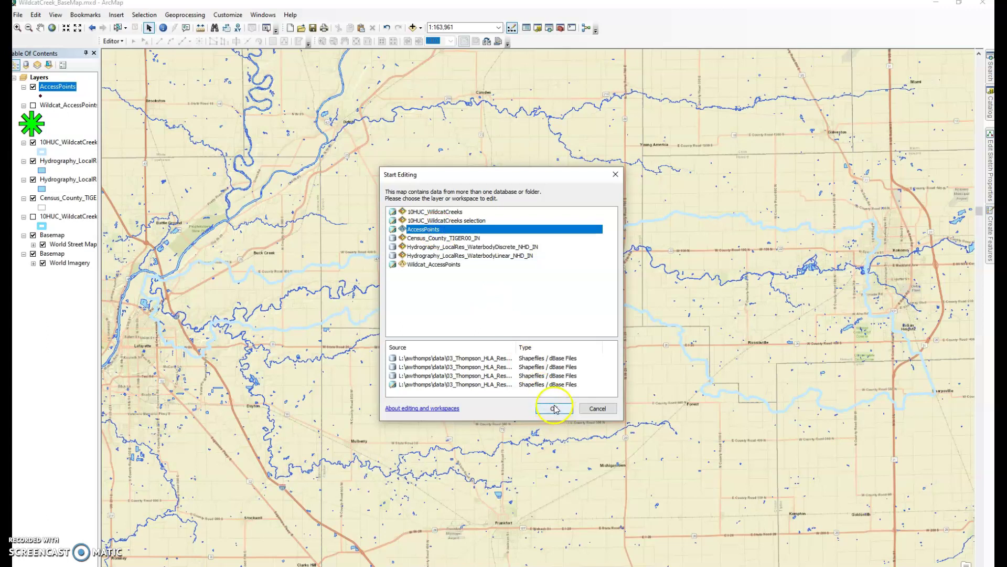
{"action": "left_click", "coordinate": [555, 408]}
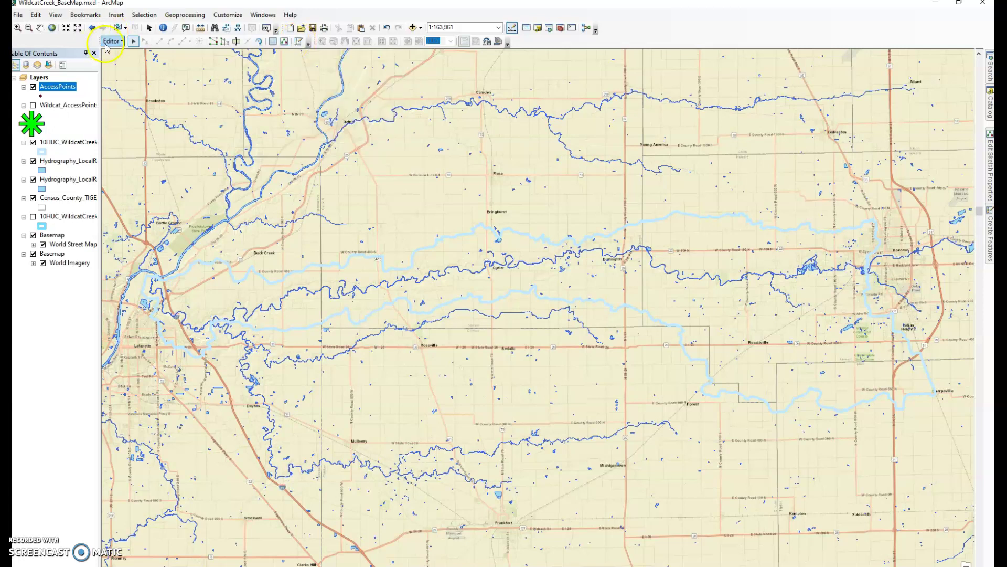
Place seven sample points with the AccessPoints template and Point construction tool, scattered around Bringhurst in the middle of the map
{"action": "left_click", "coordinate": [300, 46]}
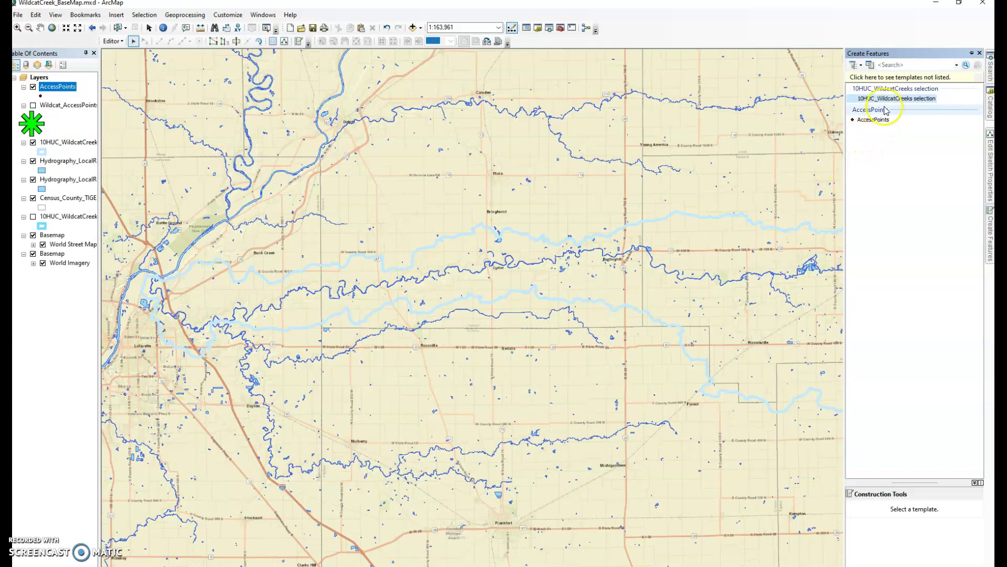
{"action": "left_click", "coordinate": [883, 120]}
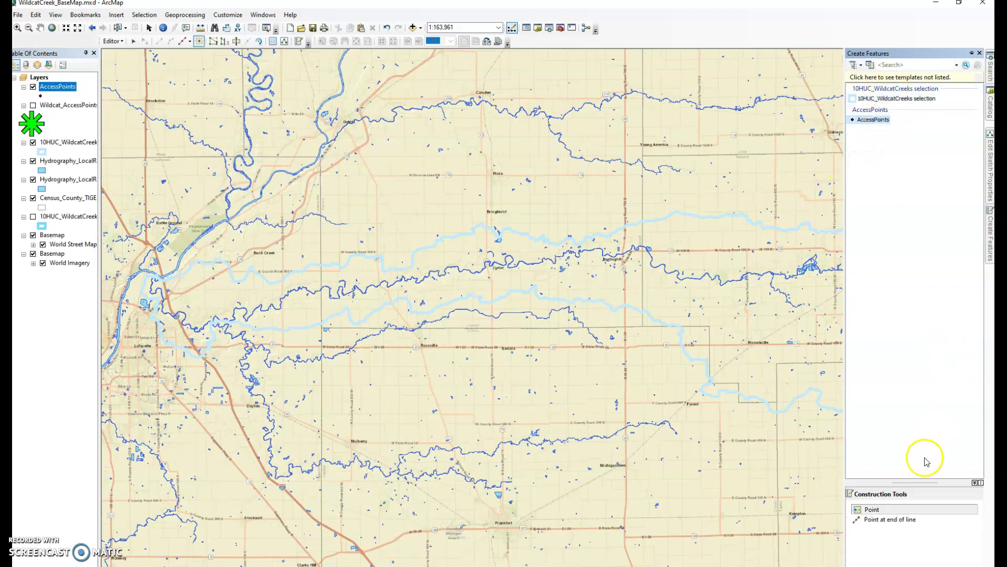
{"action": "left_click", "coordinate": [881, 511]}
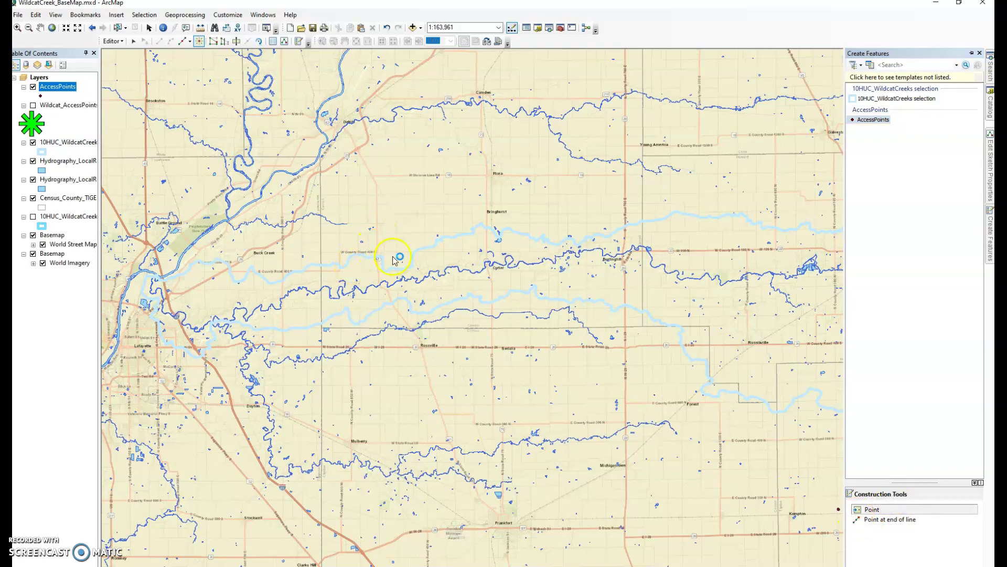
{"action": "left_click", "coordinate": [448, 212]}
{"action": "left_click", "coordinate": [495, 205]}
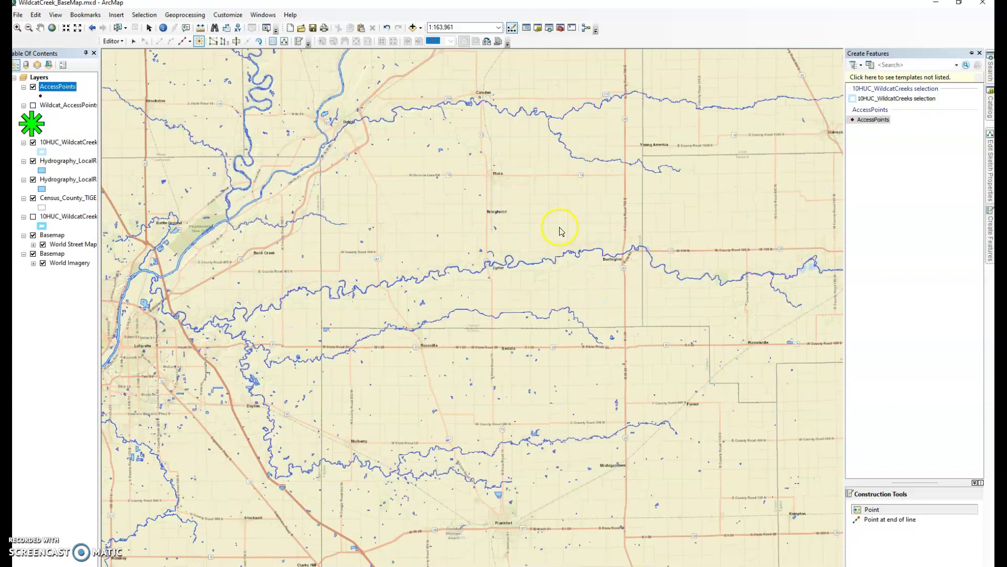
{"action": "left_click", "coordinate": [544, 217]}
{"action": "left_click", "coordinate": [573, 212]}
{"action": "left_click", "coordinate": [625, 201]}
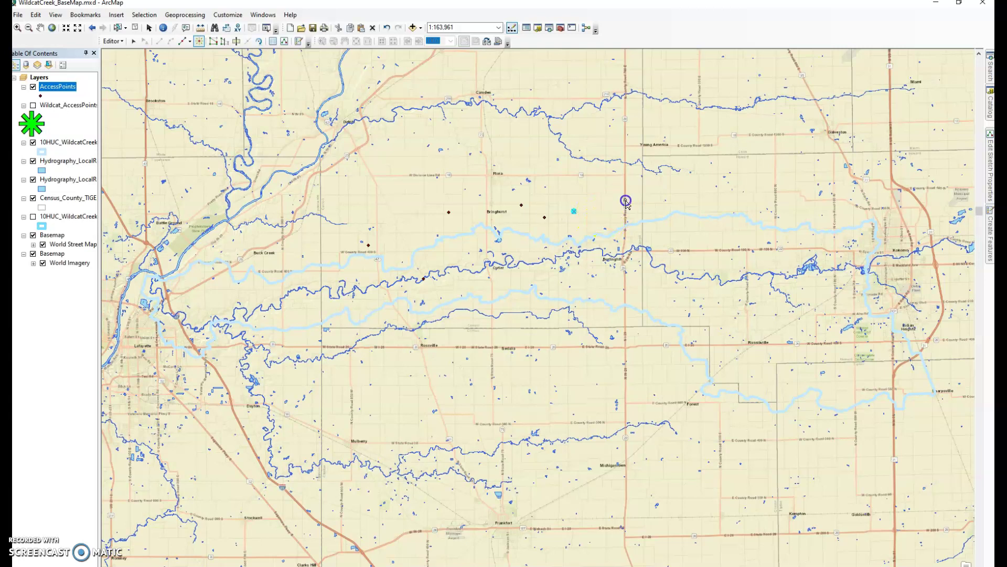
{"action": "left_click", "coordinate": [648, 225]}
{"action": "left_click", "coordinate": [649, 202]}
Stop the edit session and save the edits to the AccessPoints layer
{"action": "left_click", "coordinate": [112, 41]}
{"action": "left_click", "coordinate": [126, 63]}
{"action": "left_click", "coordinate": [467, 333]}
Change the AccessPoints layer's marker symbol to the green Square 8
{"action": "left_click", "coordinate": [40, 95]}
{"action": "left_click", "coordinate": [440, 404]}
{"action": "left_click_drag", "start_coordinate": [531, 230], "coordinate": [543, 355]}
{"action": "left_click", "coordinate": [398, 328]}
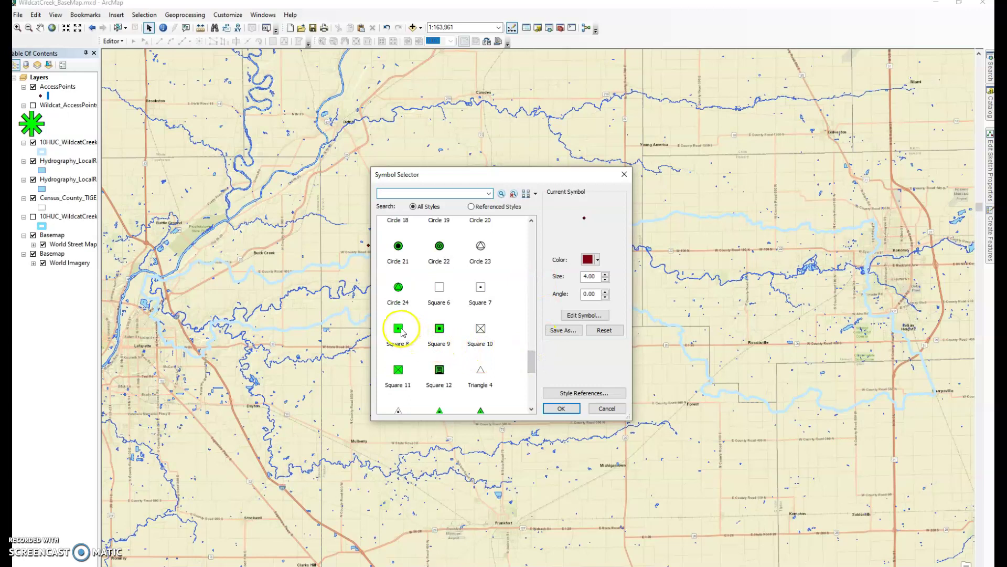
{"action": "left_click", "coordinate": [562, 408]}
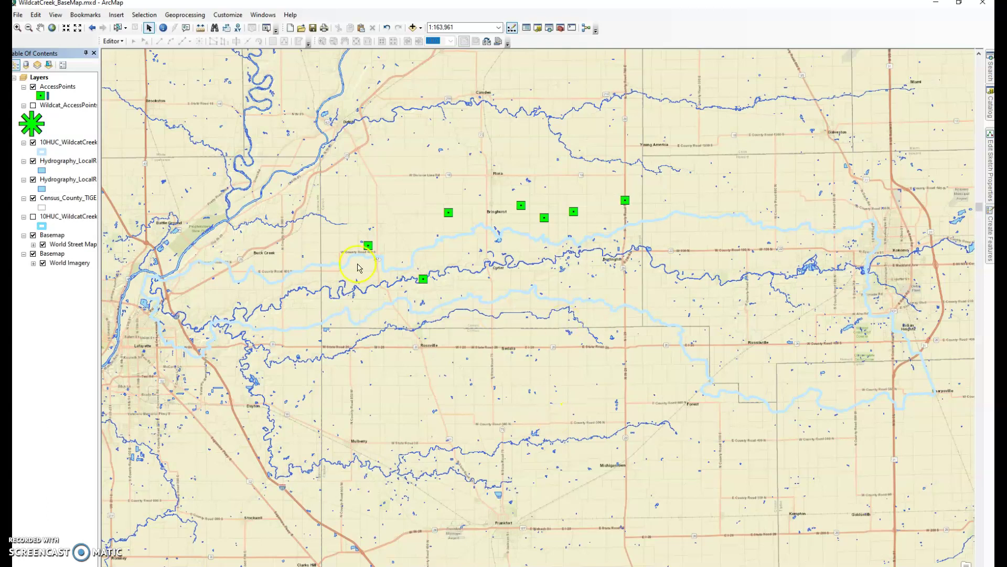
Hide the AccessPoints layer and show the Wildcat_AccessPoints layer
{"action": "left_click", "coordinate": [33, 86]}
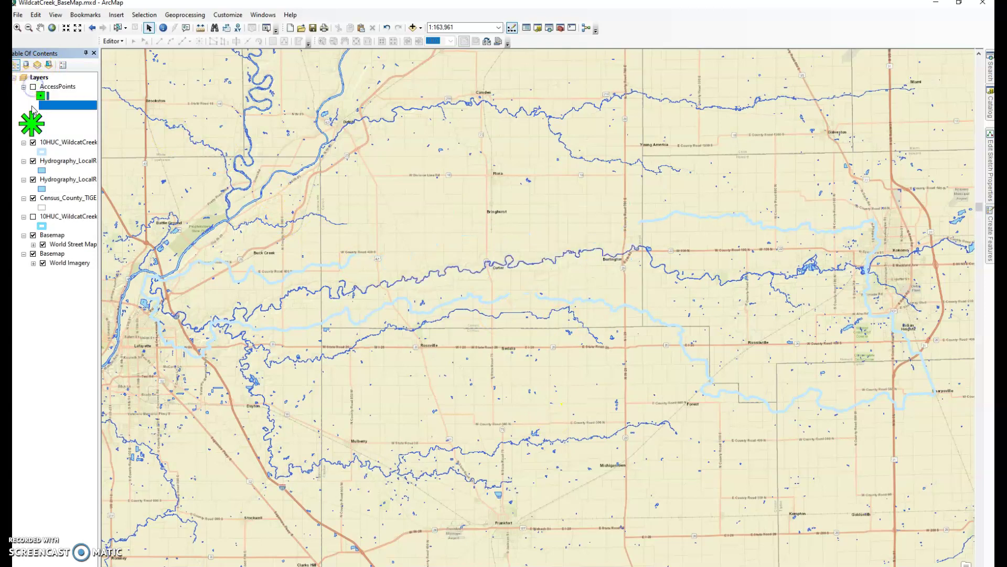
{"action": "left_click", "coordinate": [60, 109]}
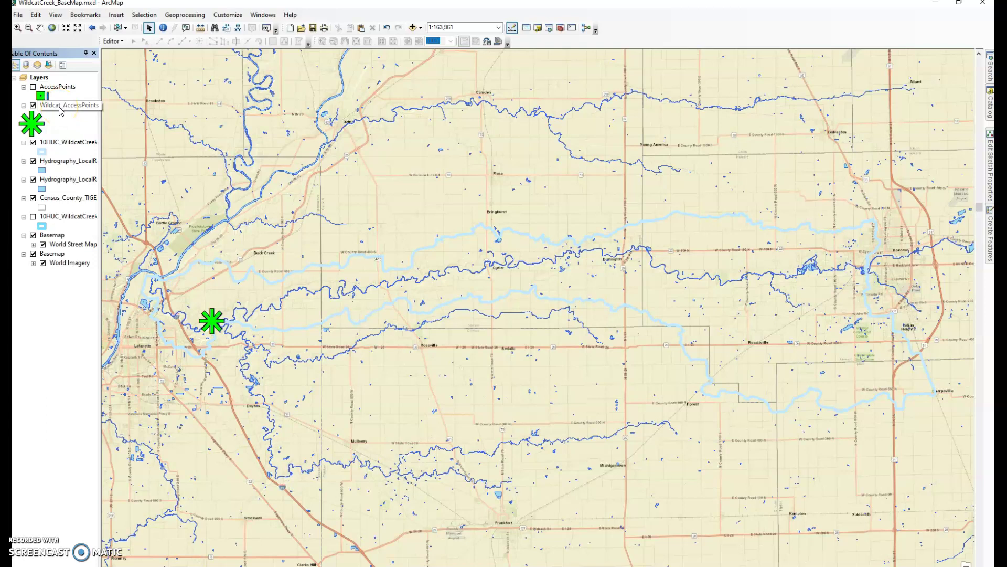
Zoom to the Wildcat_AccessPoints layer and hide the World Street Map basemap, county, both hydrography and 10HUC_WildcatCreeks selection layers
{"action": "right_click", "coordinate": [60, 109]}
{"action": "left_click", "coordinate": [92, 164]}
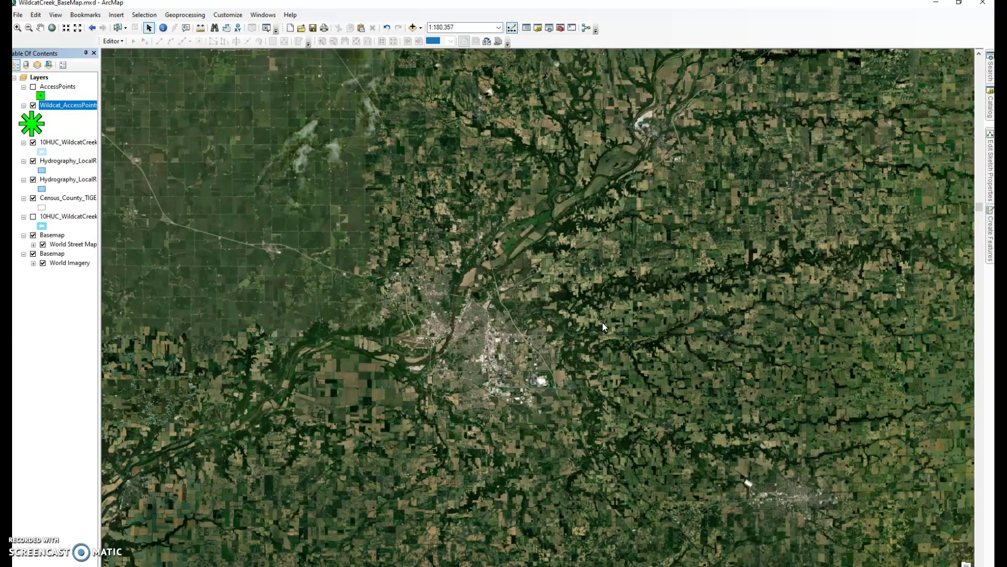
{"action": "left_click", "coordinate": [33, 235]}
{"action": "left_click", "coordinate": [33, 199]}
{"action": "left_click", "coordinate": [33, 180]}
{"action": "left_click", "coordinate": [33, 161]}
{"action": "left_click", "coordinate": [33, 143]}
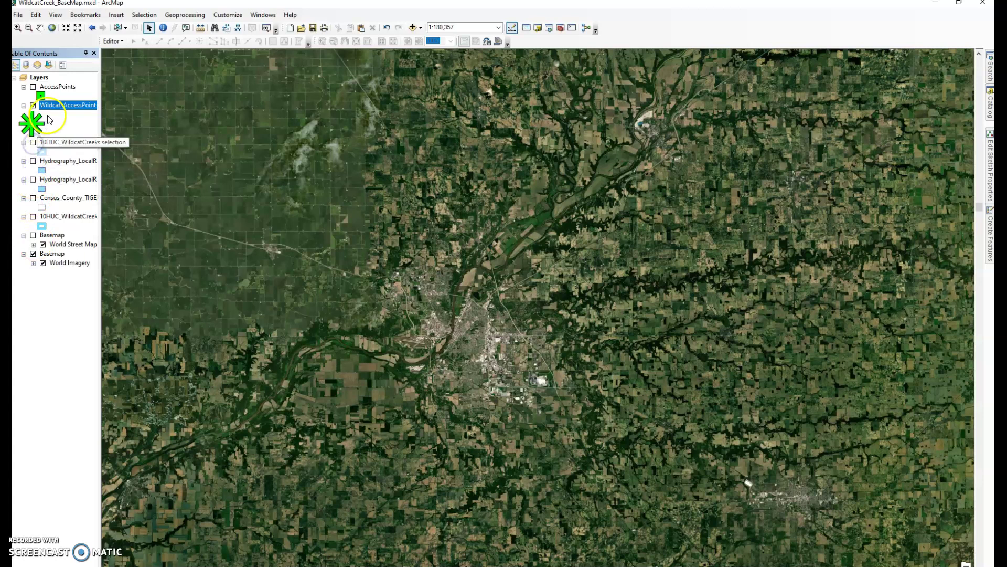
Briefly hide the World Imagery basemap to locate the access point, and zoom in on the creek bends around it to examine the imagery
{"action": "left_click", "coordinate": [33, 253]}
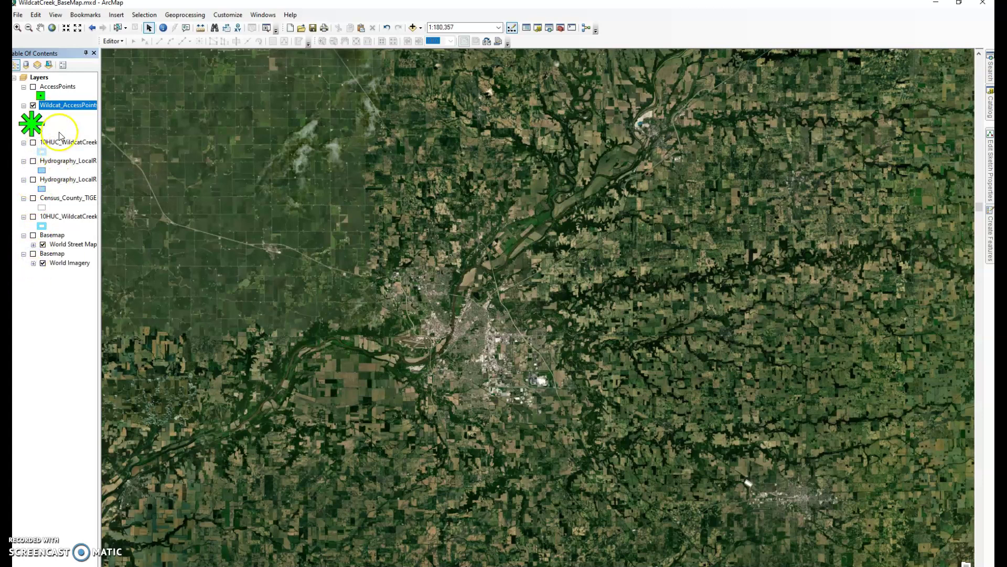
{"action": "left_click", "coordinate": [61, 106]}
{"action": "left_click", "coordinate": [33, 254]}
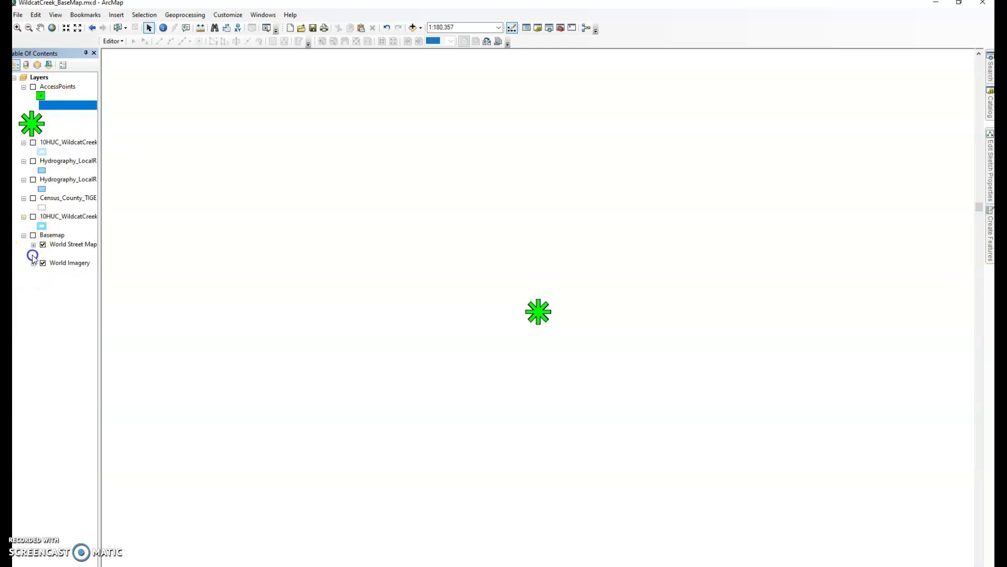
{"action": "left_click", "coordinate": [18, 27]}
{"action": "left_click_drag", "start_coordinate": [514, 293], "coordinate": [570, 342]}
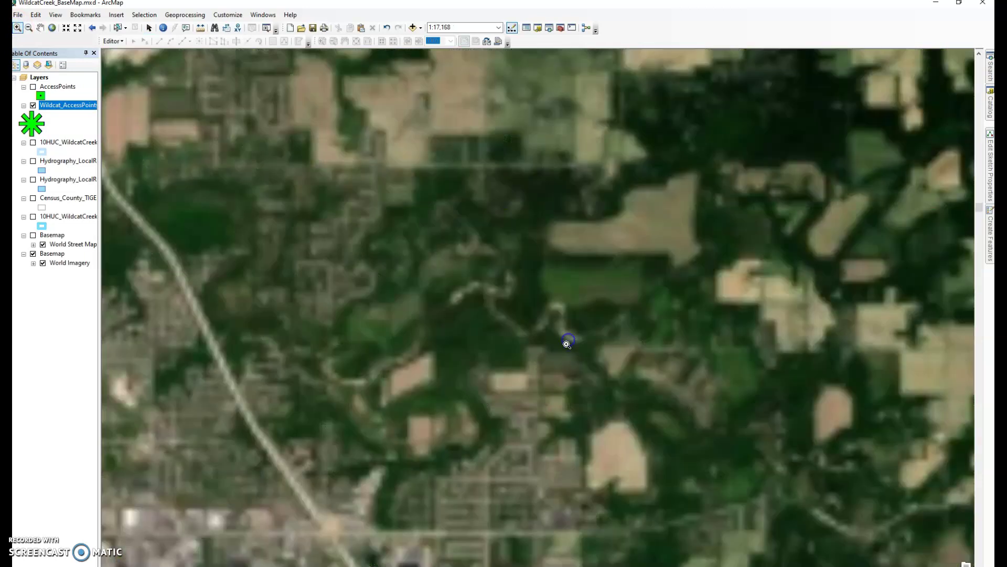
{"action": "left_click_drag", "start_coordinate": [467, 238], "coordinate": [538, 326]}
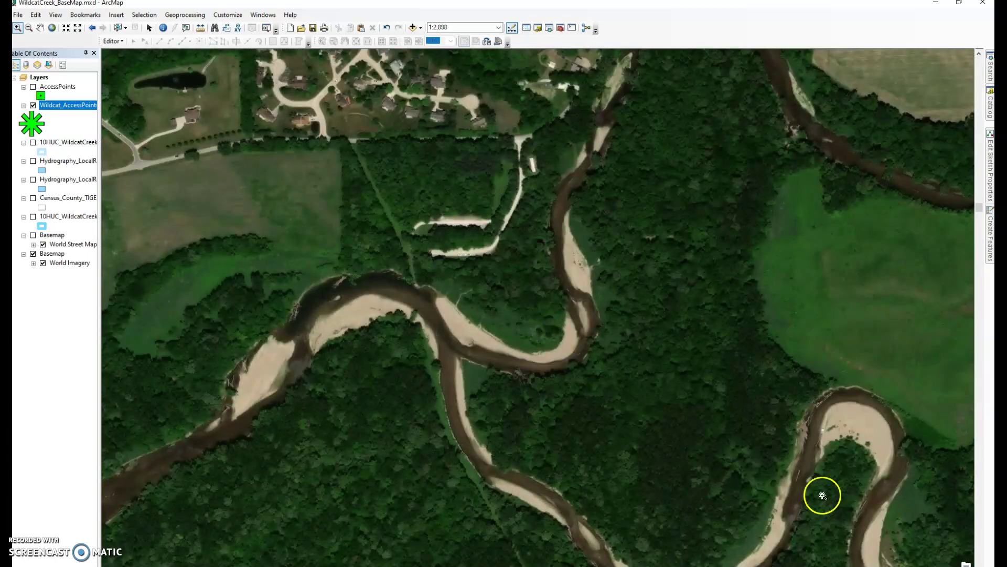